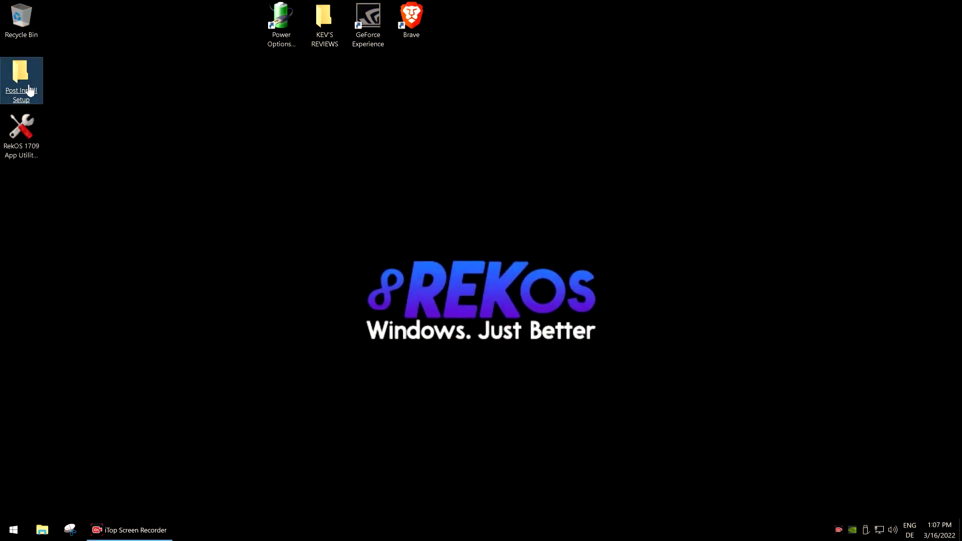
# Open the Post Install Setup folder on the desktop and read its 0-Read ME.txt, closing the file when done.
pyautogui.doubleClick(29, 89)
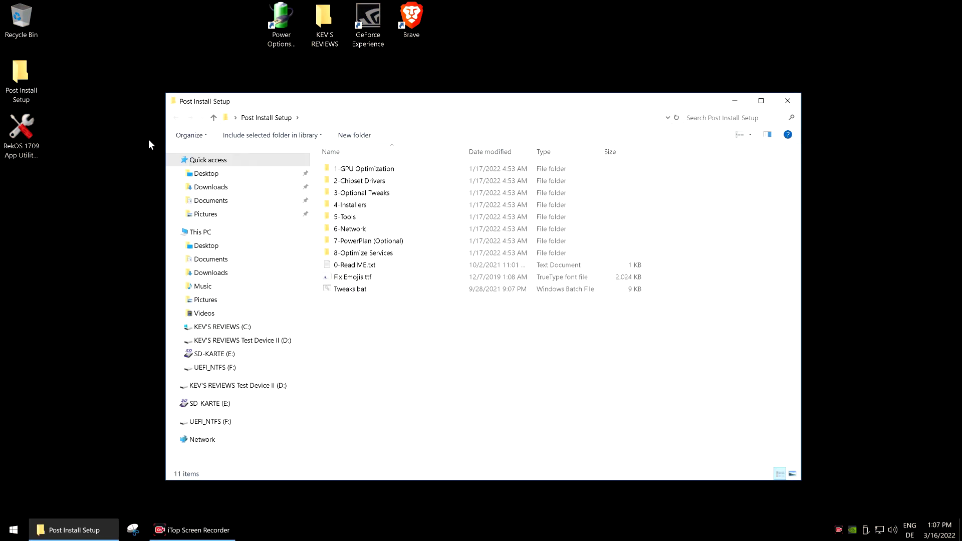
pyautogui.click(402, 181)
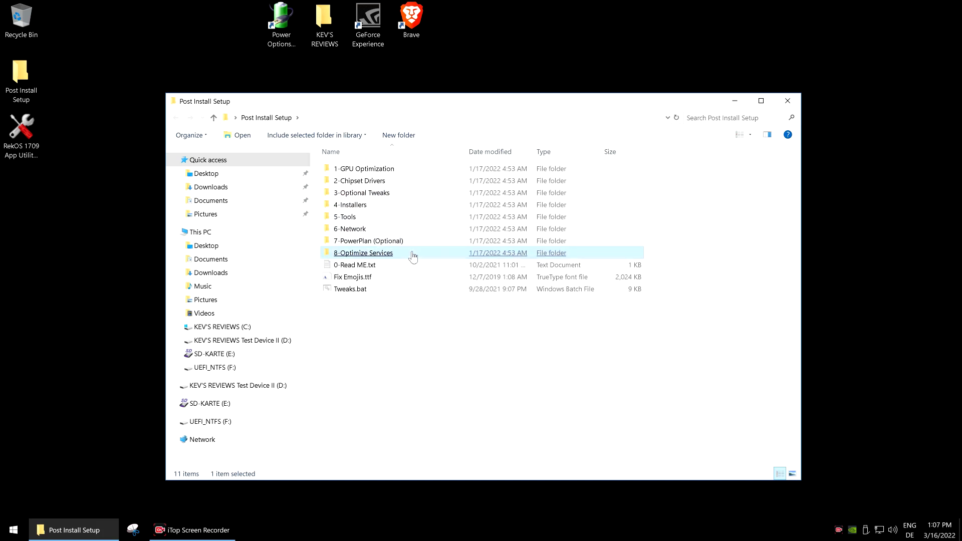
pyautogui.click(397, 270)
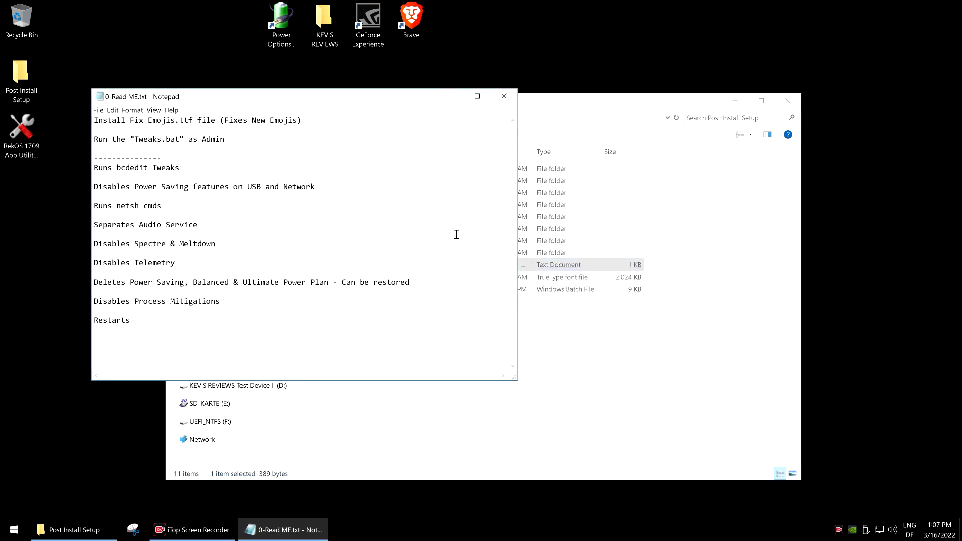
pyautogui.click(504, 96)
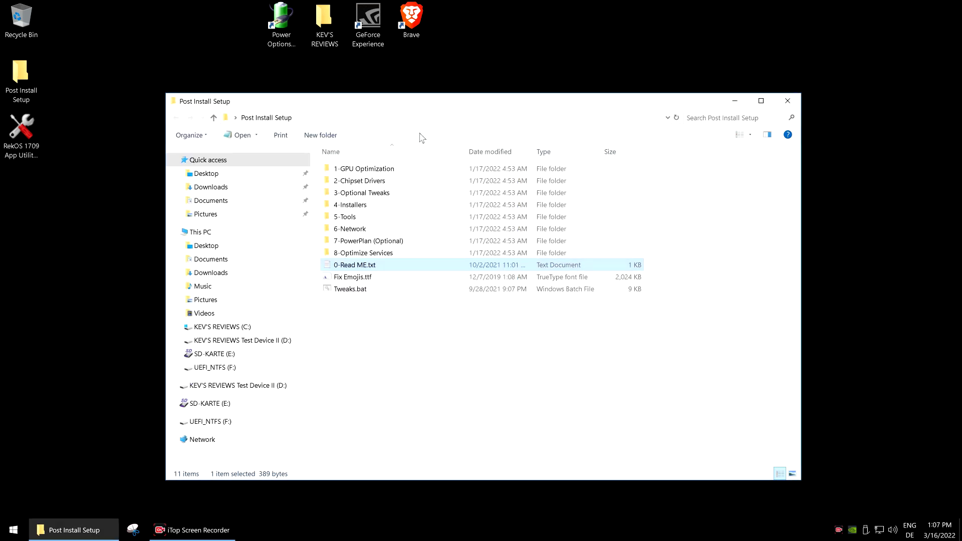
# Look through 1-GPU Optimization down to the Nvidia Settings folder inside 2-GPU Settings, and return to Post Install Setup.
pyautogui.click(391, 169)
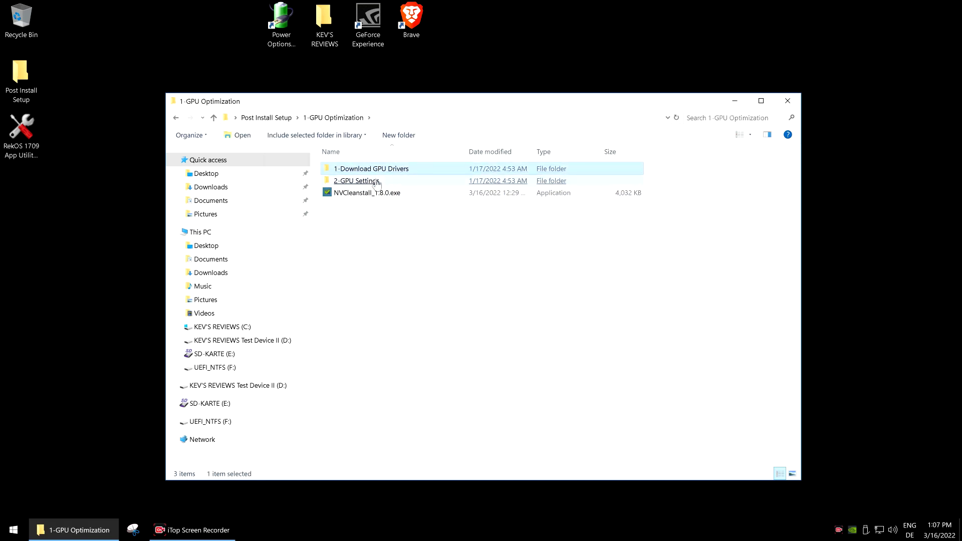
pyautogui.click(377, 180)
pyautogui.click(368, 194)
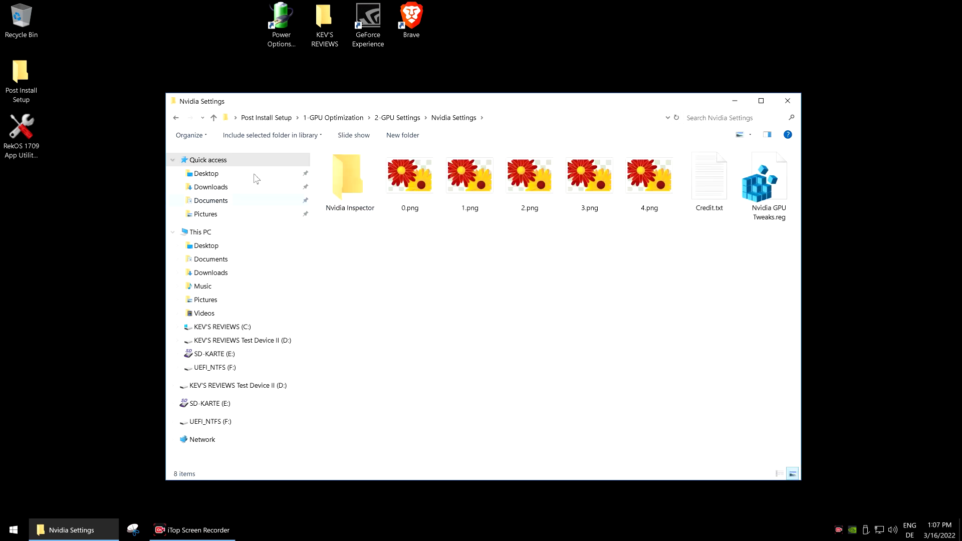
pyautogui.click(175, 119)
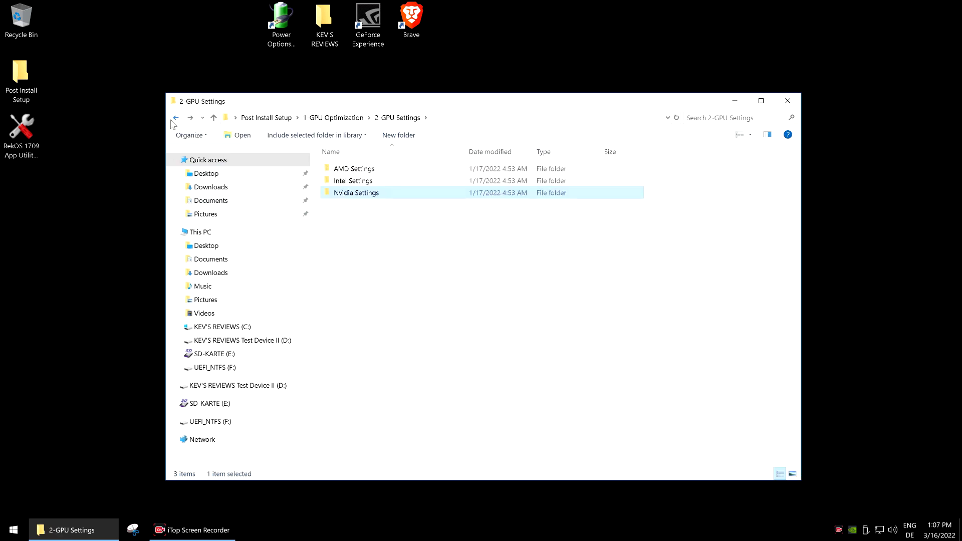
pyautogui.click(176, 118)
pyautogui.click(175, 123)
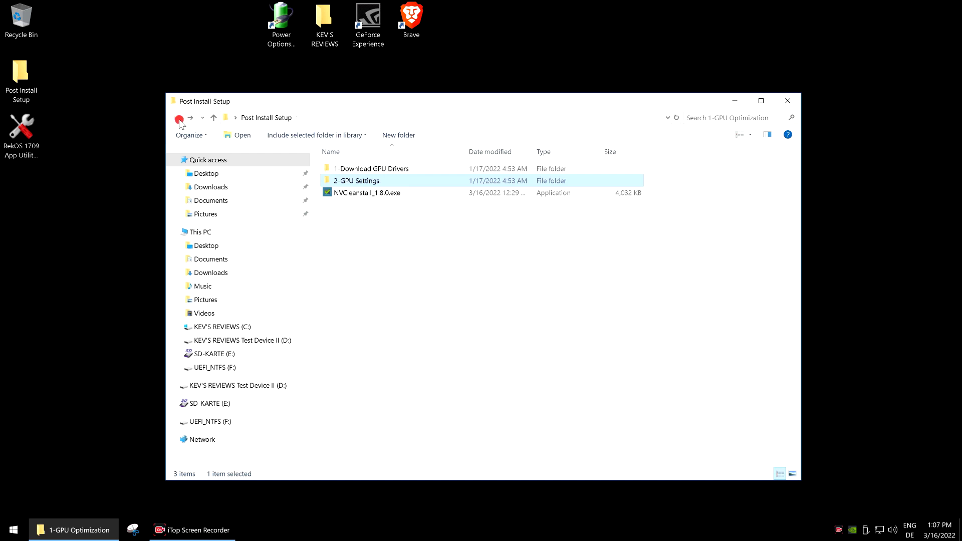
# View the contents of 2-Chipset Drivers and of the 4-More folder in 3-Optional Tweaks, returning to Post Install Setup.
pyautogui.click(375, 182)
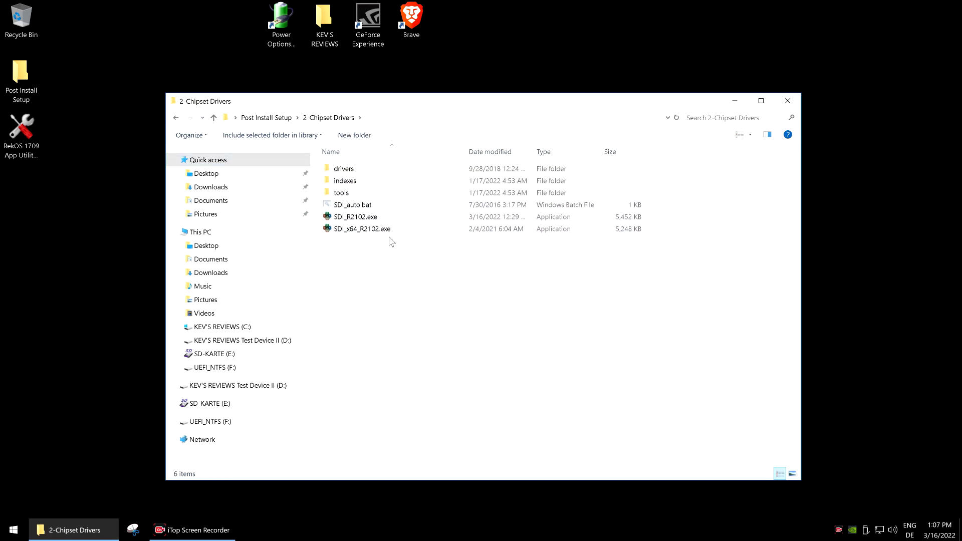
pyautogui.click(176, 123)
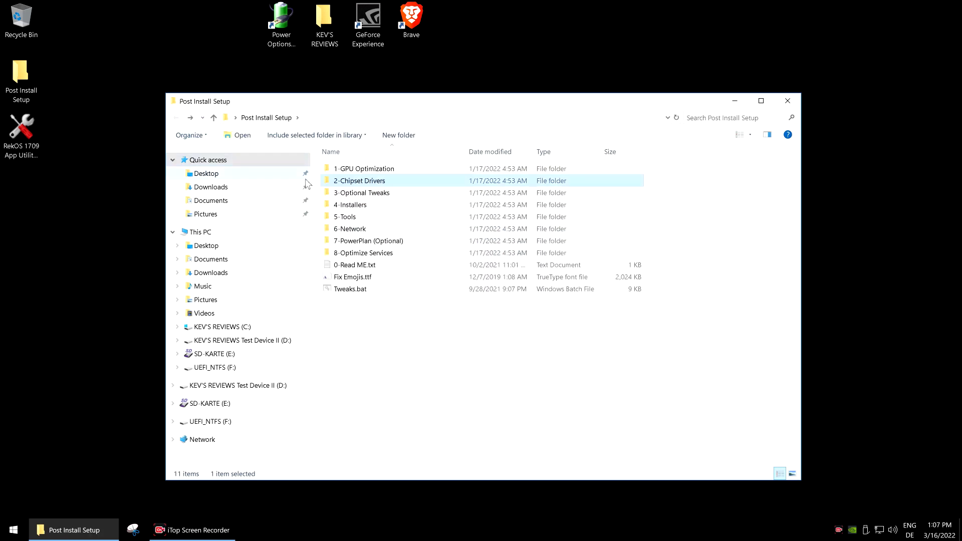
pyautogui.click(374, 193)
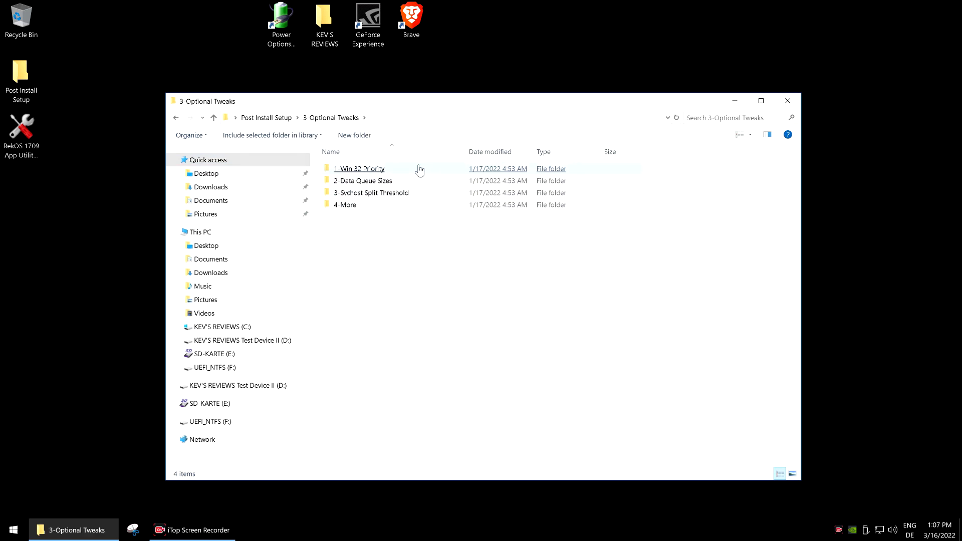
pyautogui.click(405, 206)
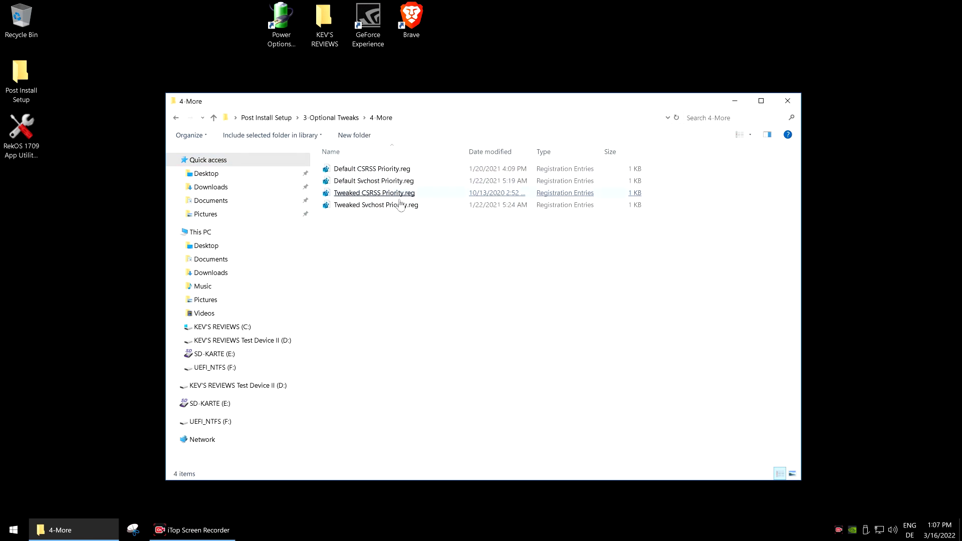
pyautogui.click(174, 121)
pyautogui.click(173, 120)
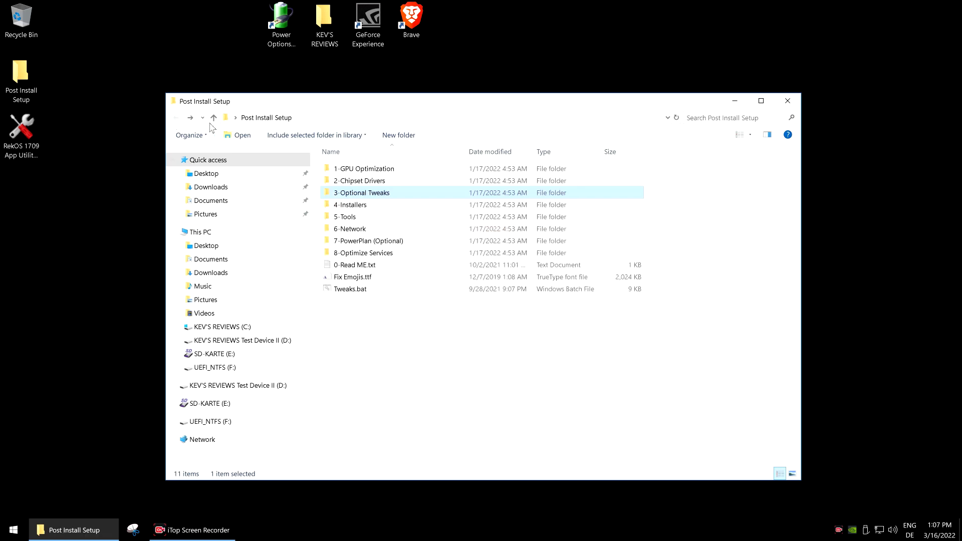
# Examine the App Debloaters and Visual Components folders in 4-Installers, fitting the Name column to the full debloater file names.
pyautogui.click(351, 207)
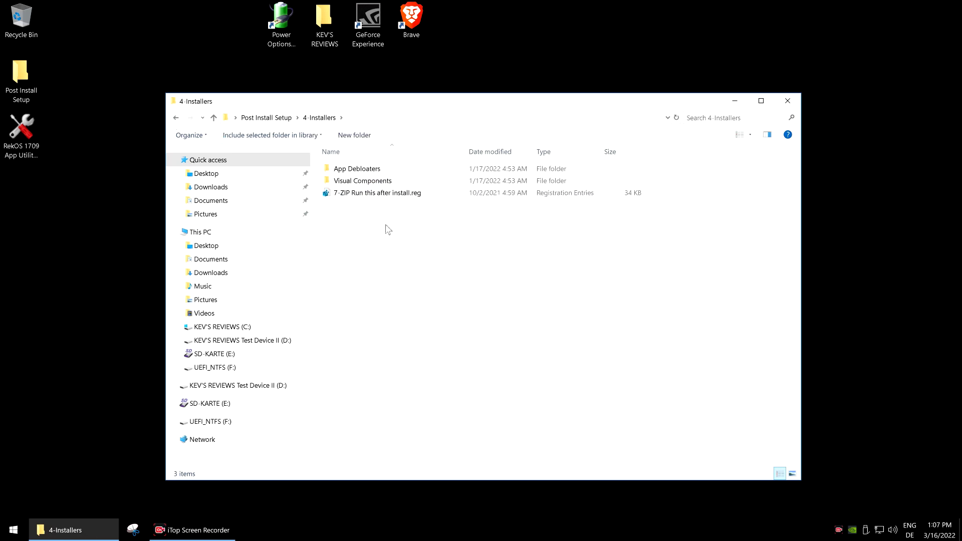
pyautogui.doubleClick(391, 169)
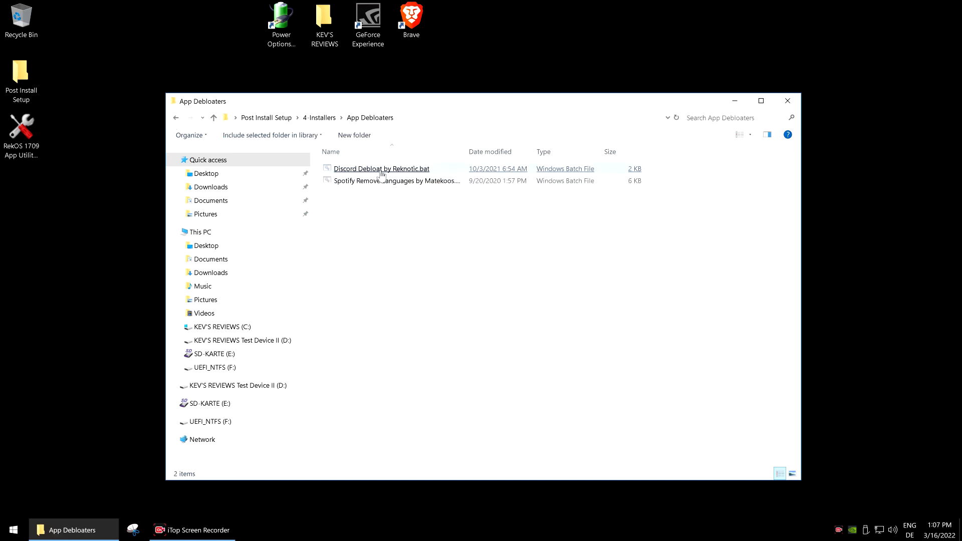
pyautogui.doubleClick(466, 152)
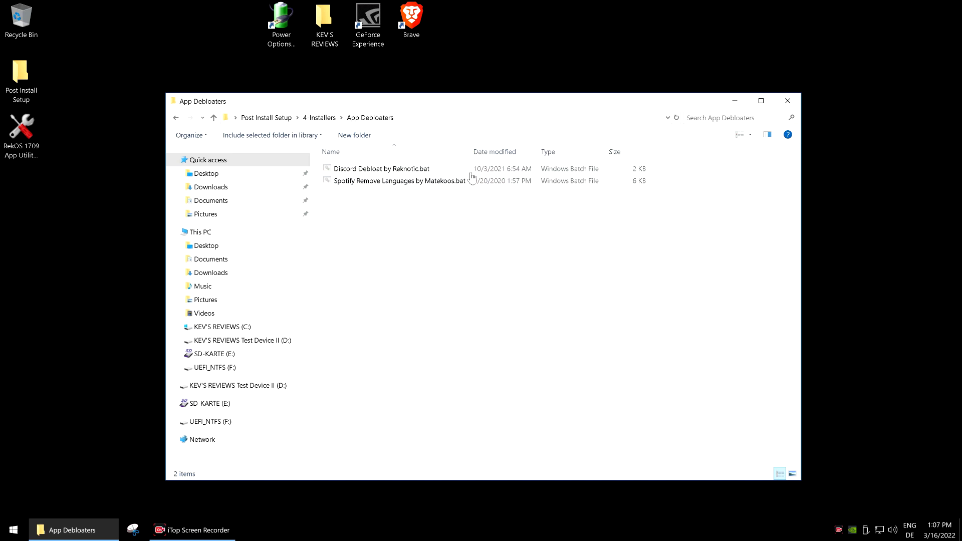
pyautogui.click(175, 117)
pyautogui.doubleClick(364, 180)
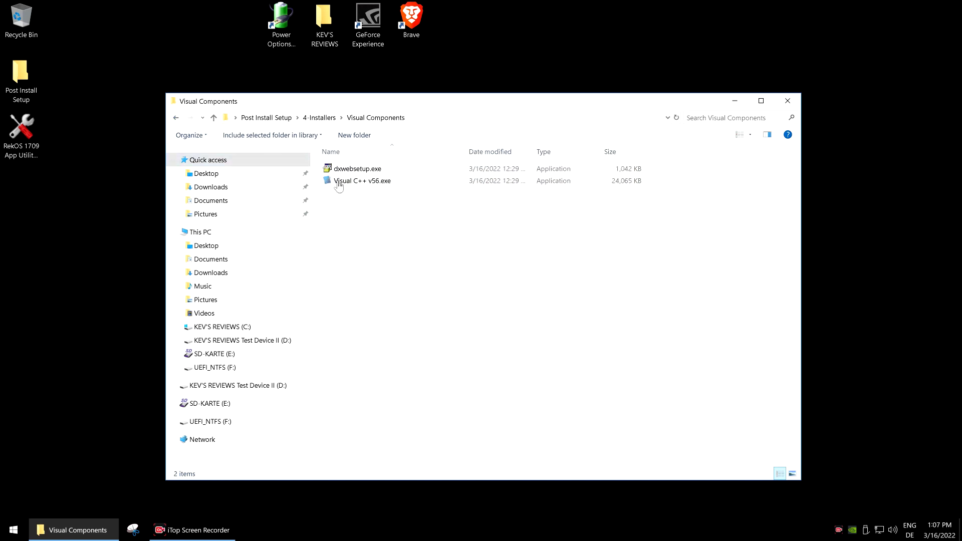
pyautogui.click(176, 117)
pyautogui.click(176, 117)
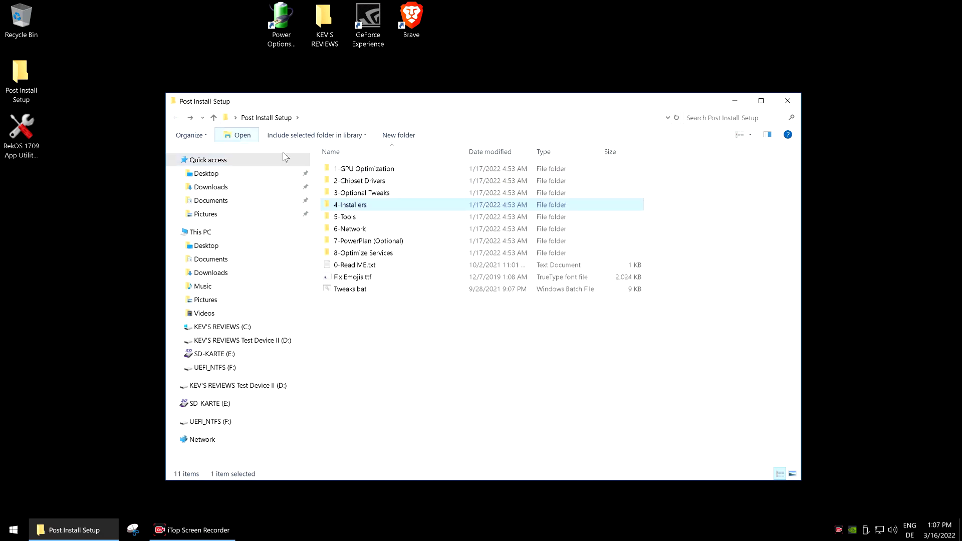
# Review the utilities in the 5-Tools folder, including its CRU subfolder, and return to Post Install Setup.
pyautogui.doubleClick(347, 216)
pyautogui.doubleClick(365, 168)
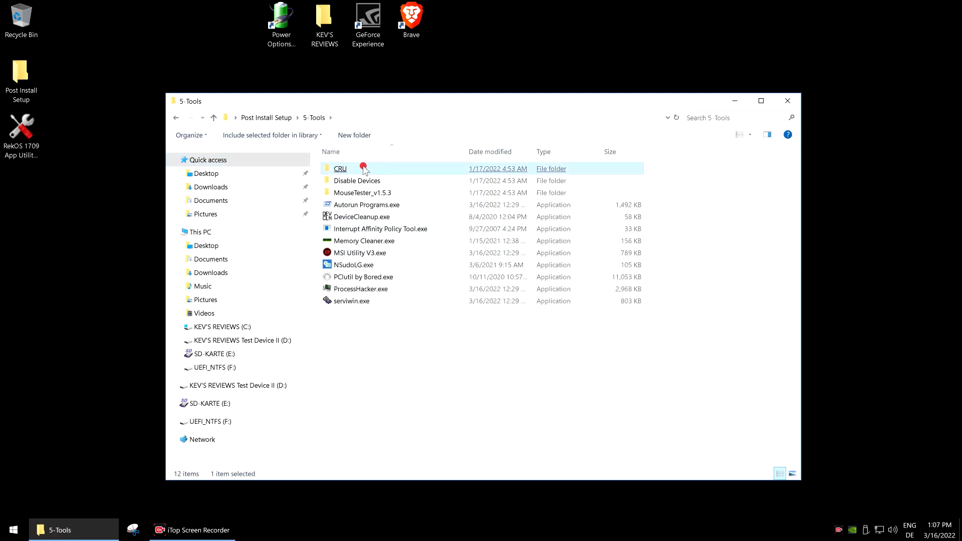
pyautogui.click(176, 118)
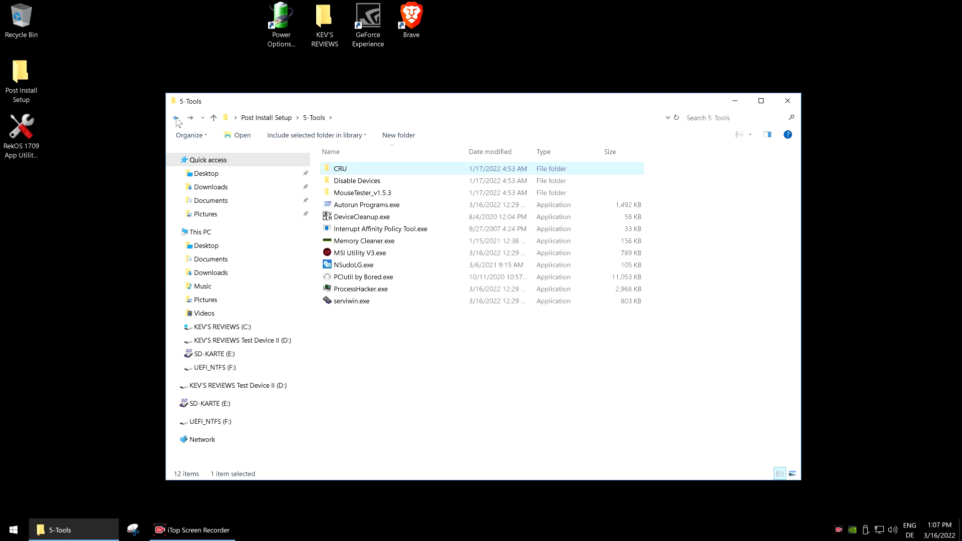
pyautogui.click(176, 119)
# Read the 0-Read ME.txt instructions in the 6-Network folder, close the file and return to Post Install Setup.
pyautogui.doubleClick(361, 229)
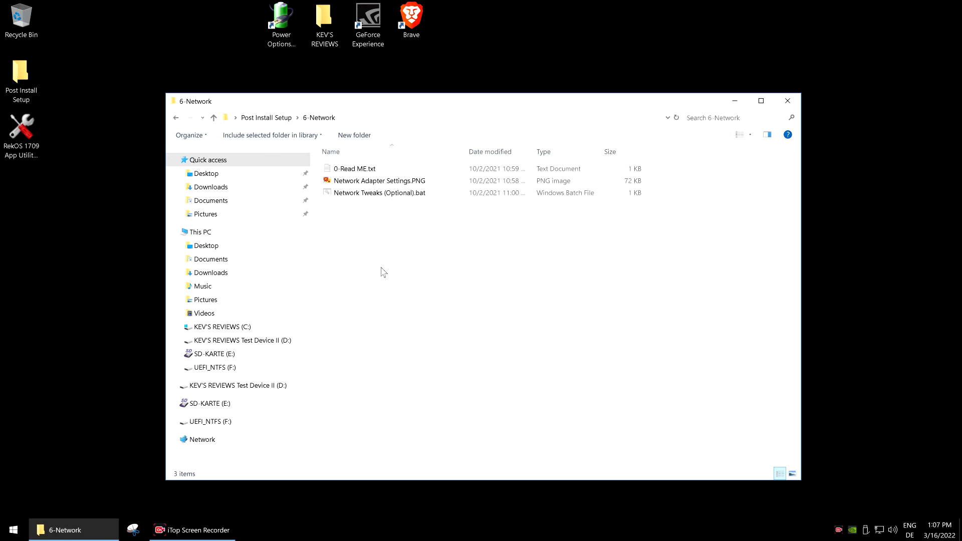
pyautogui.doubleClick(369, 170)
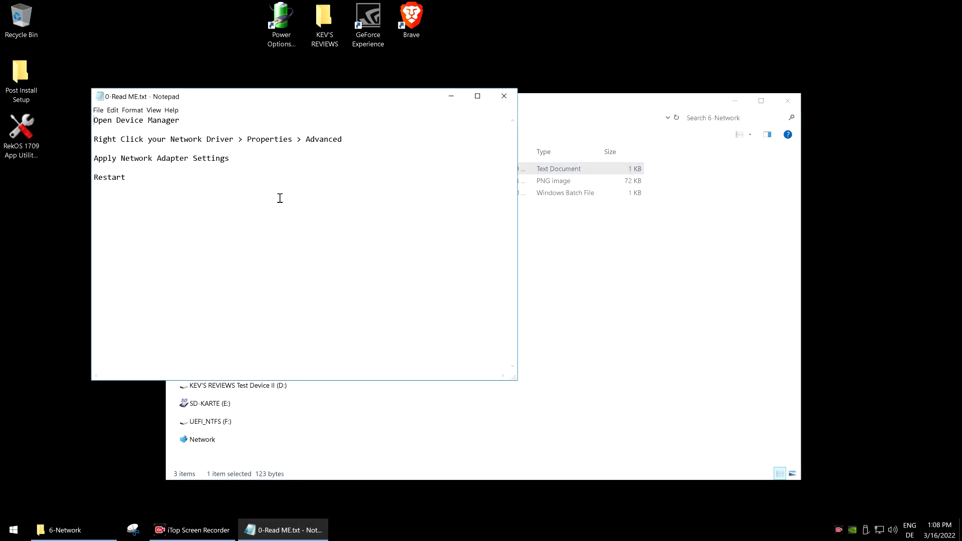
pyautogui.click(503, 96)
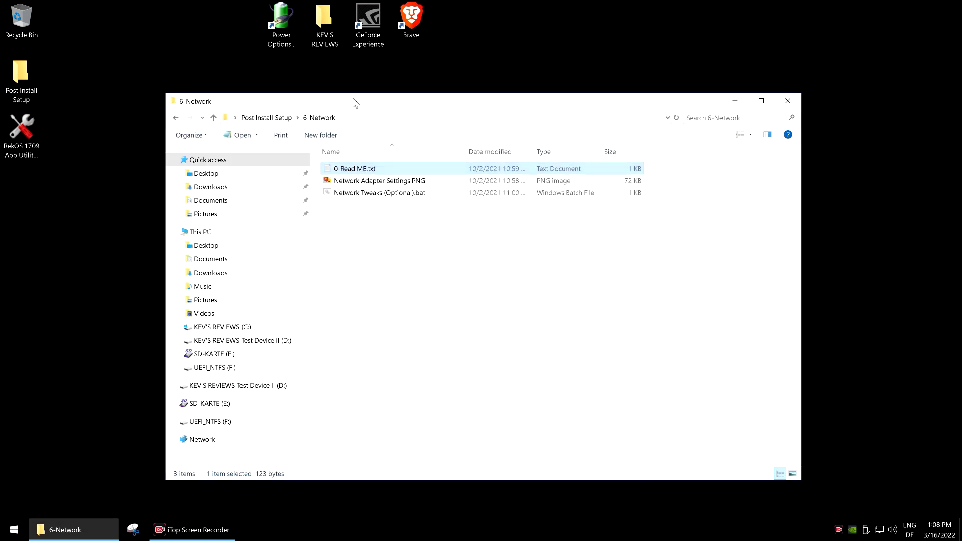
pyautogui.click(176, 120)
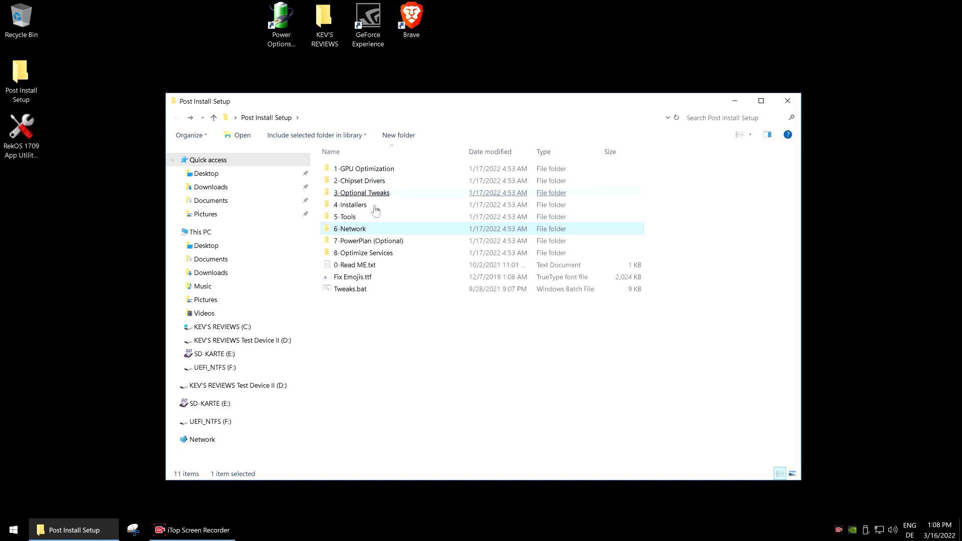
# Examine the power plans in 7-PowerPlan (Optional), including its RekOS (Default) and Default subfolders, and return to Post Install Setup.
pyautogui.click(381, 240)
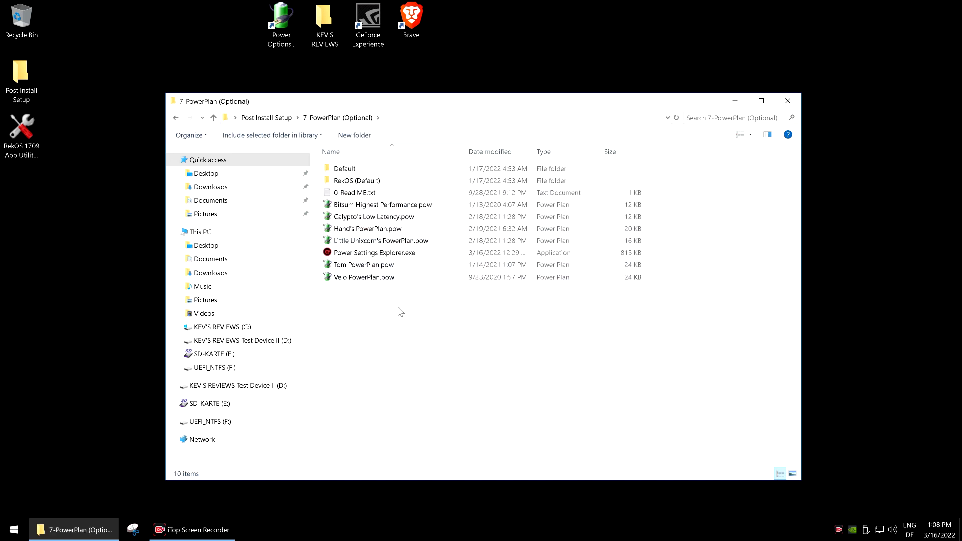
pyautogui.doubleClick(357, 180)
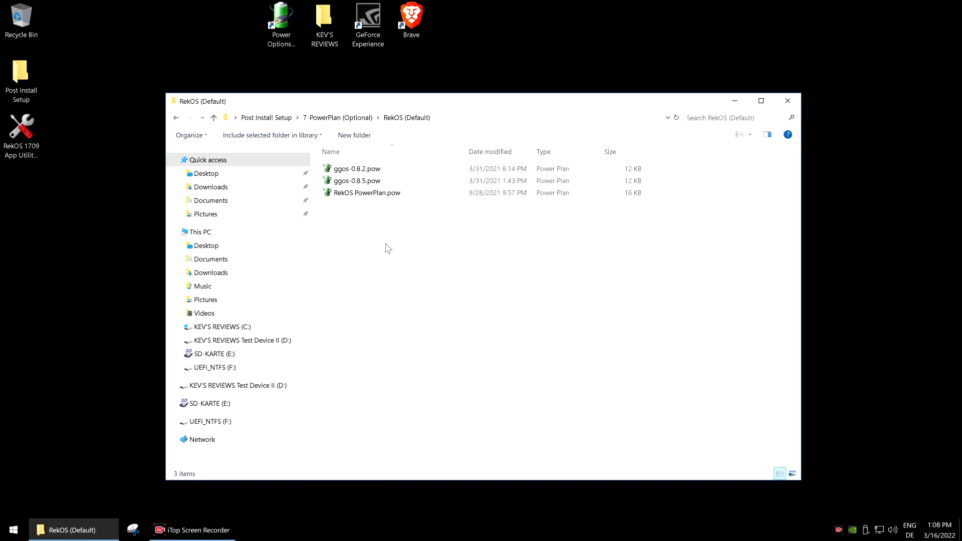
pyautogui.click(176, 117)
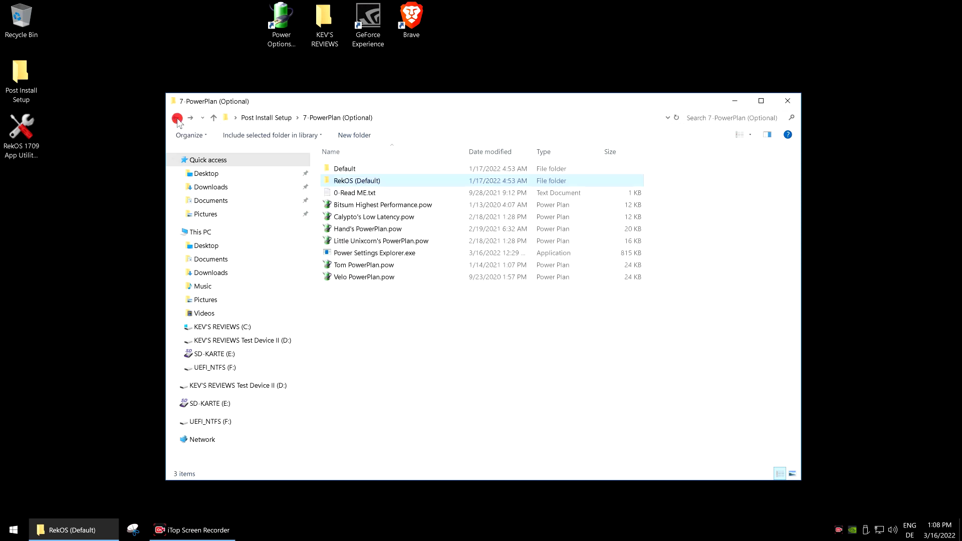
pyautogui.doubleClick(345, 171)
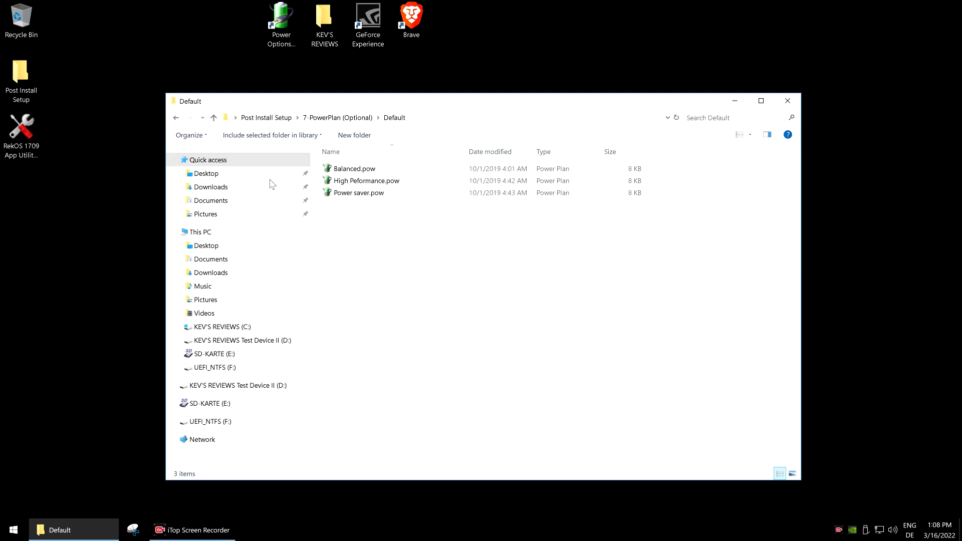
pyautogui.click(176, 117)
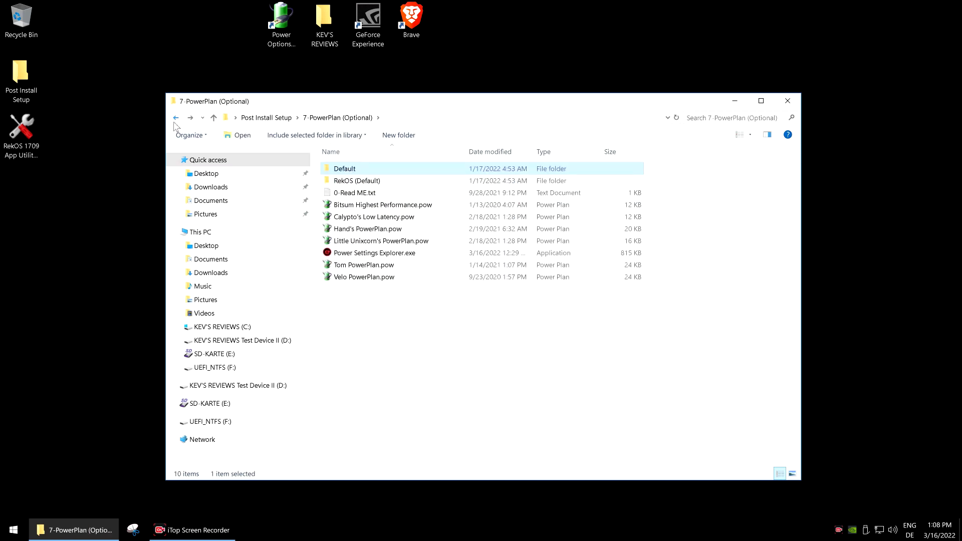
pyautogui.click(176, 118)
# Inspect the 0-RekOS Startup Optimizer and Default Services folders in 8-Optimize Services, return to Post Install Setup and clear the selection.
pyautogui.doubleClick(360, 253)
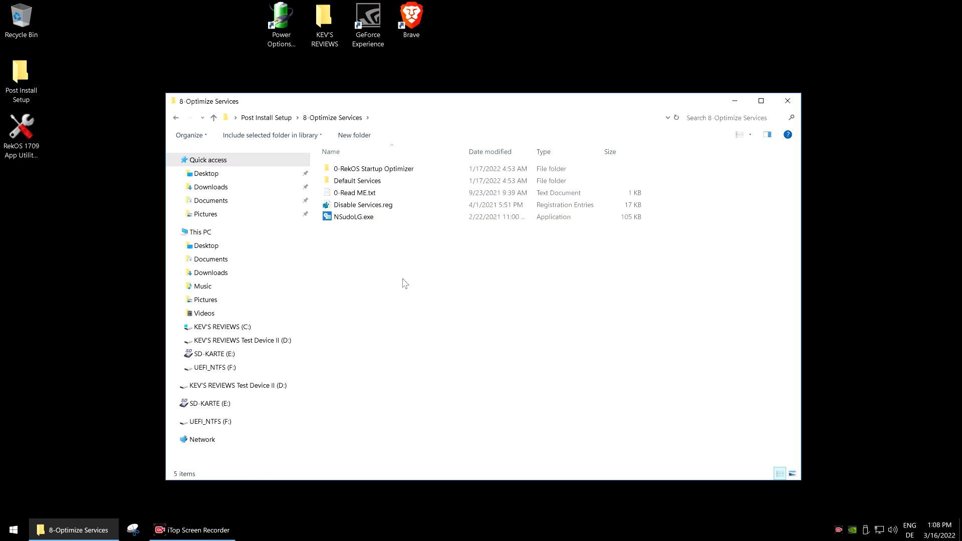
pyautogui.doubleClick(374, 169)
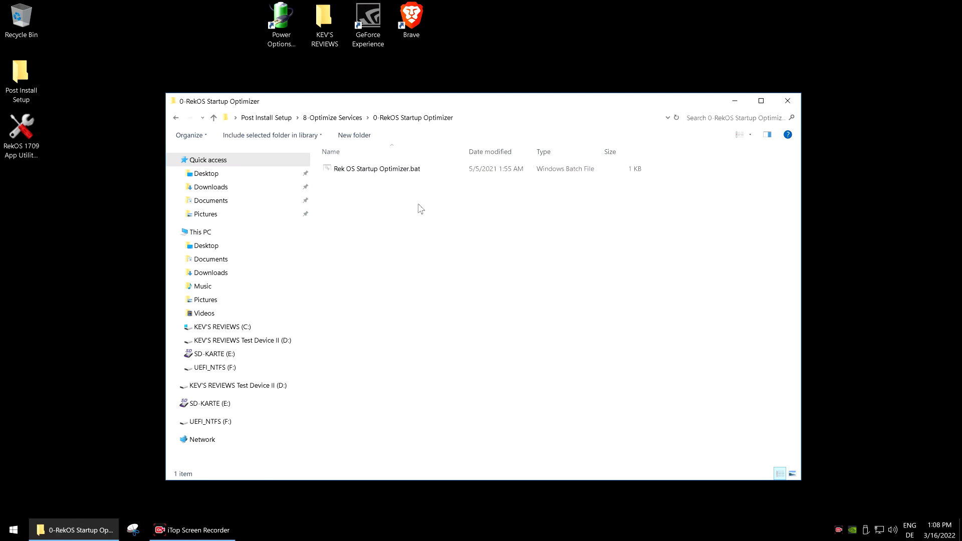
pyautogui.click(176, 117)
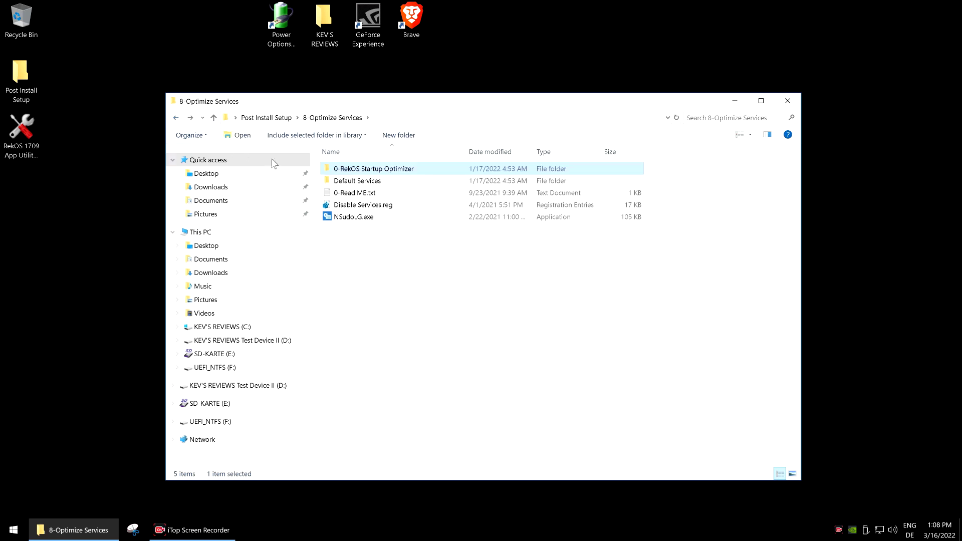
pyautogui.doubleClick(351, 183)
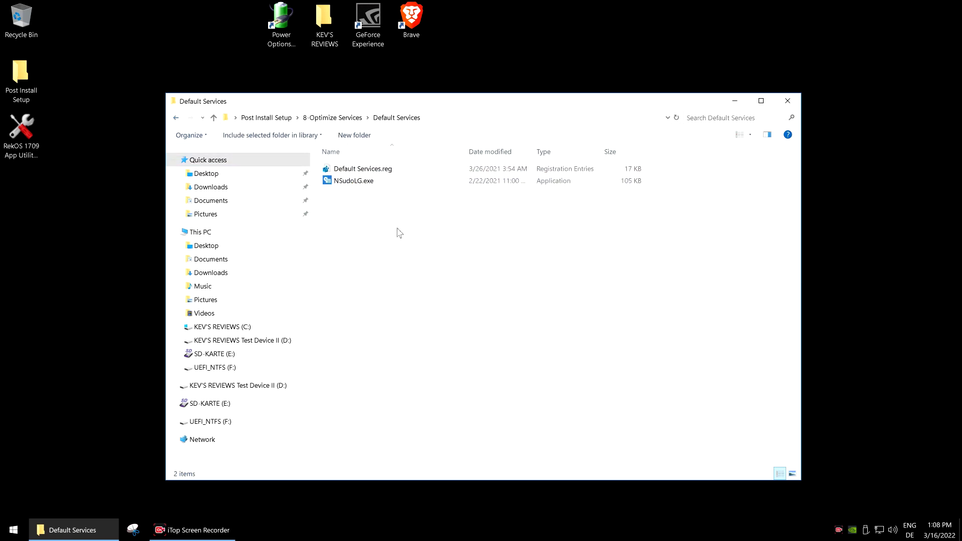
pyautogui.click(176, 119)
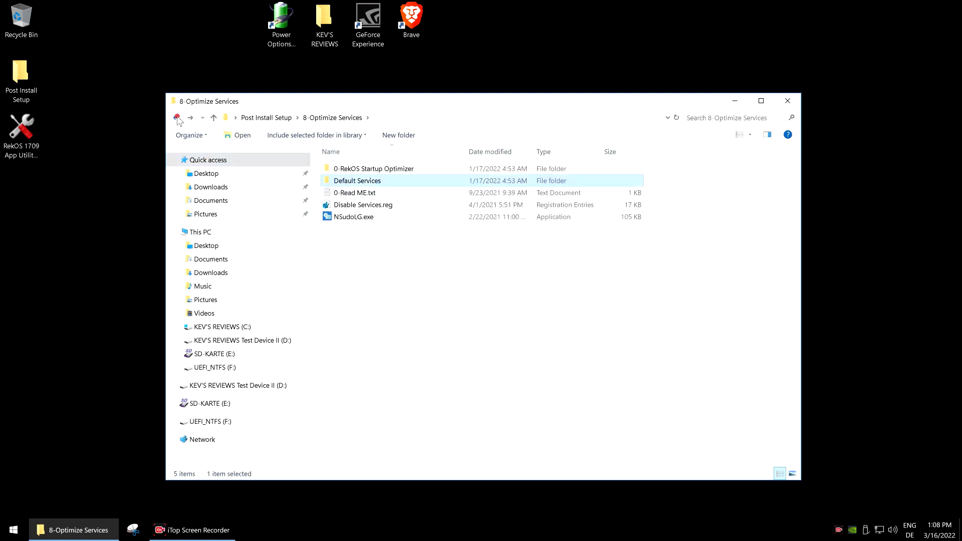
pyautogui.click(176, 118)
pyautogui.click(432, 325)
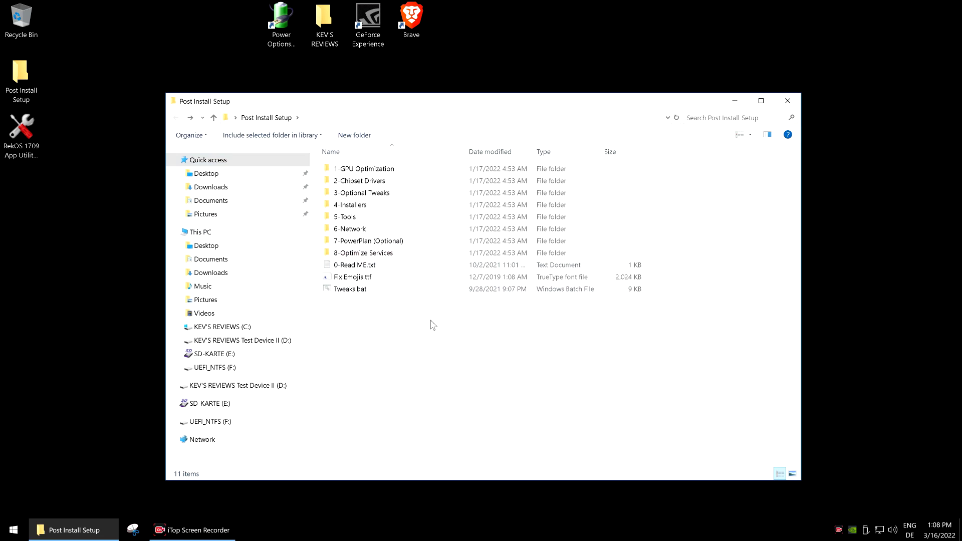
# Close the Post Install Setup folder and launch the Notepad++ installer from the RekOS 1709 App Utility on the desktop.
pyautogui.click(788, 102)
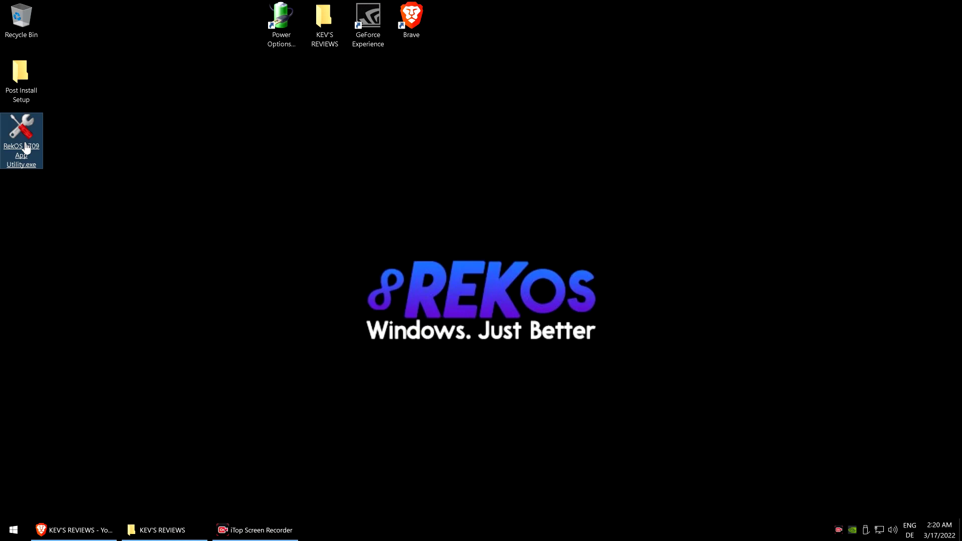
pyautogui.click(42, 144)
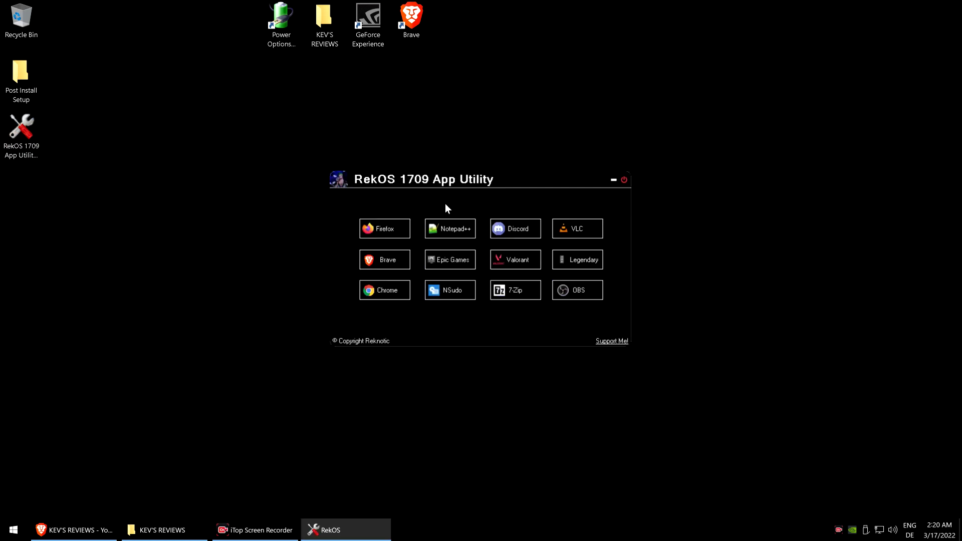
pyautogui.click(469, 229)
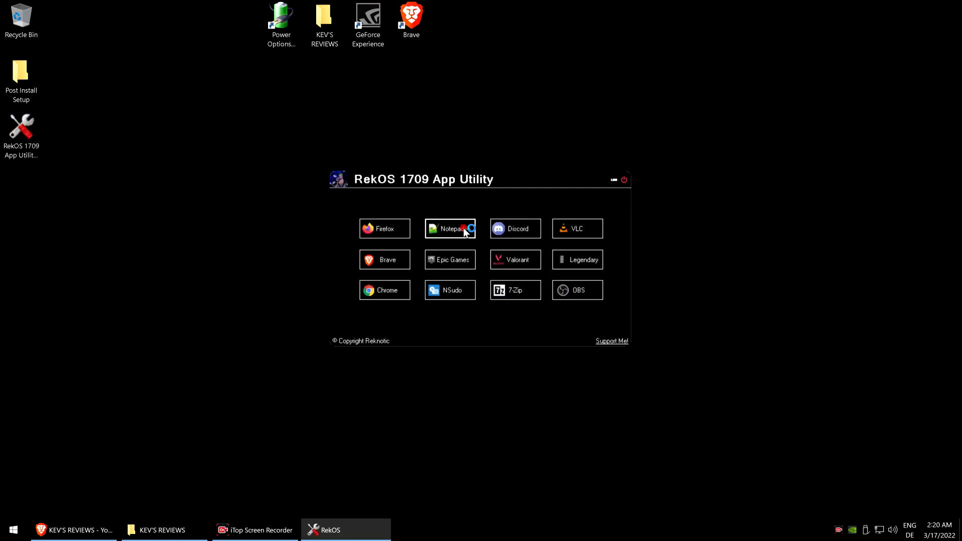
pyautogui.click(485, 289)
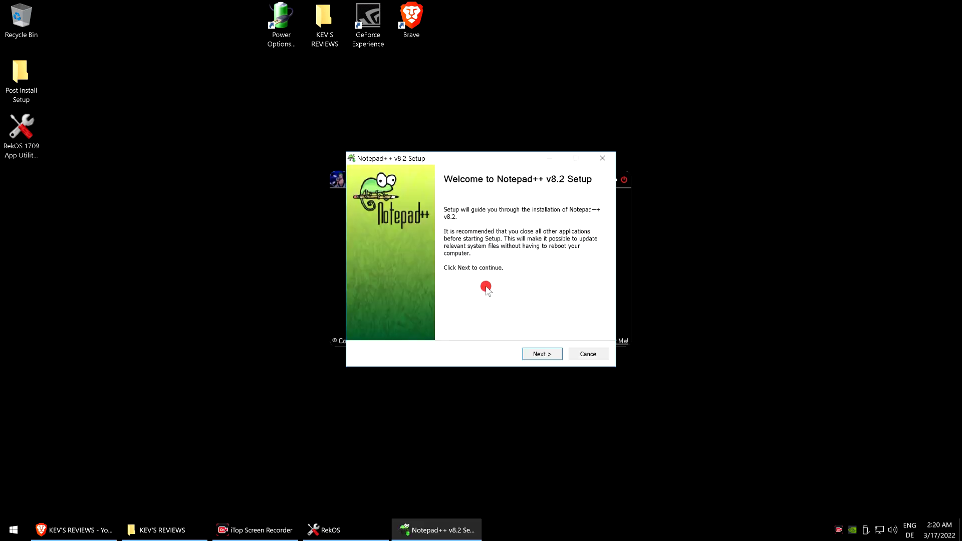
# Install Notepad++ v8.2 with the preselected components and a desktop shortcut, accepting the license and running the program on finish.
pyautogui.click(545, 351)
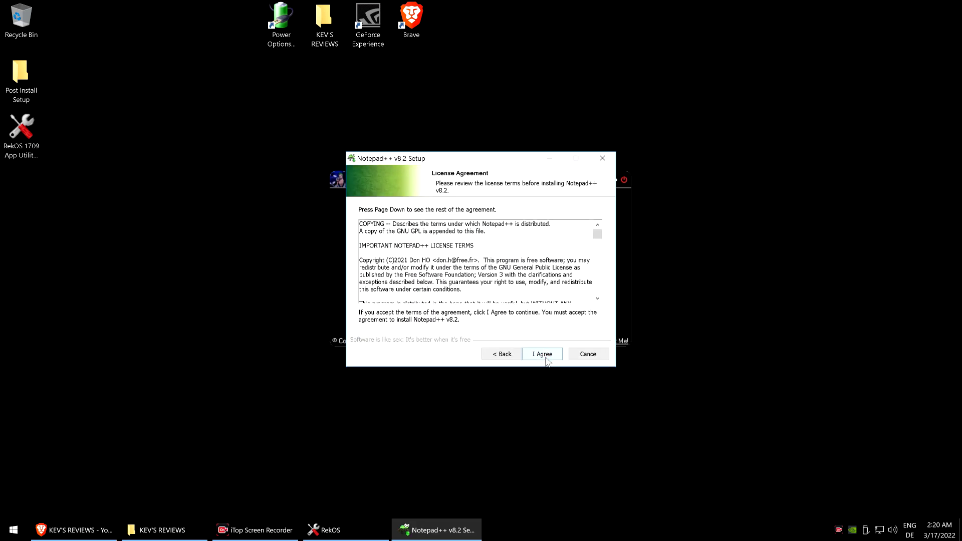
pyautogui.click(547, 358)
pyautogui.click(547, 357)
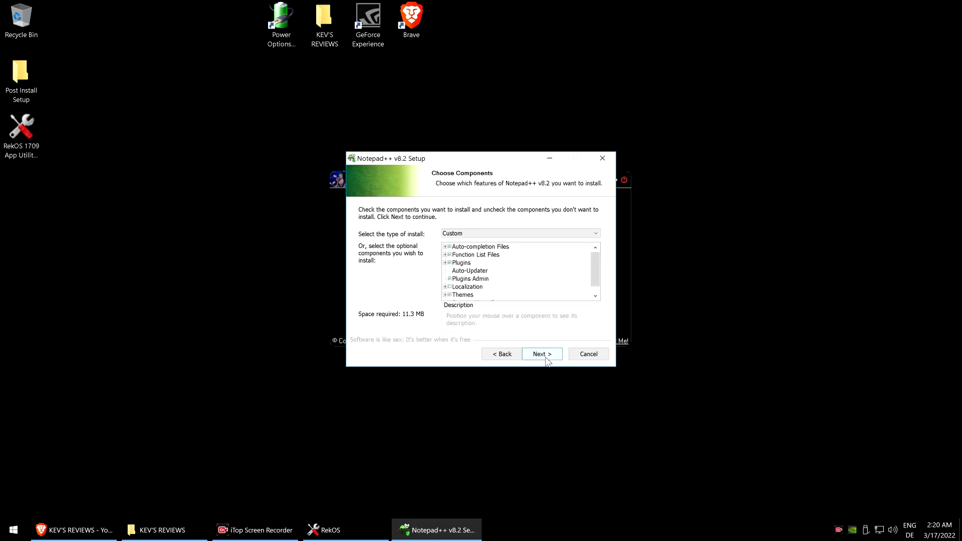
pyautogui.click(546, 357)
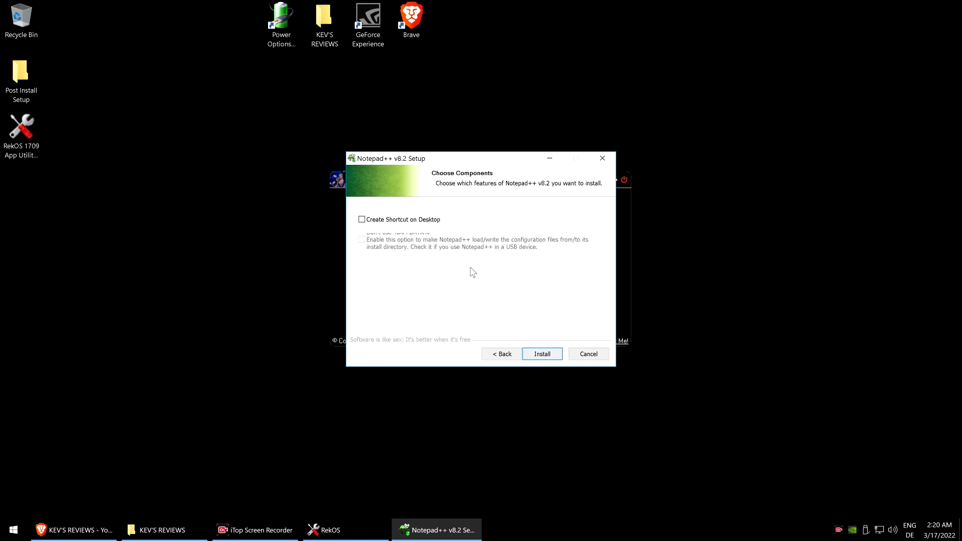
pyautogui.click(413, 221)
pyautogui.click(537, 355)
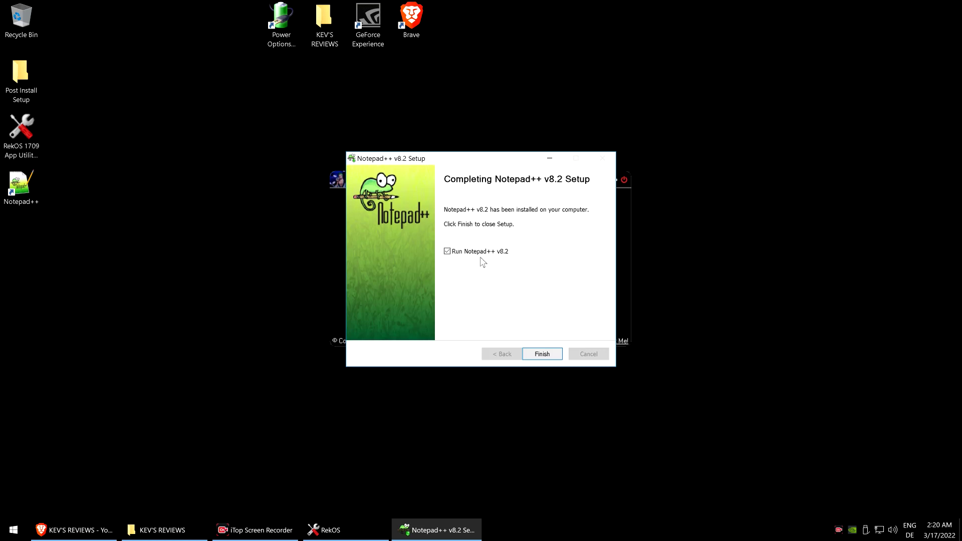
pyautogui.click(542, 354)
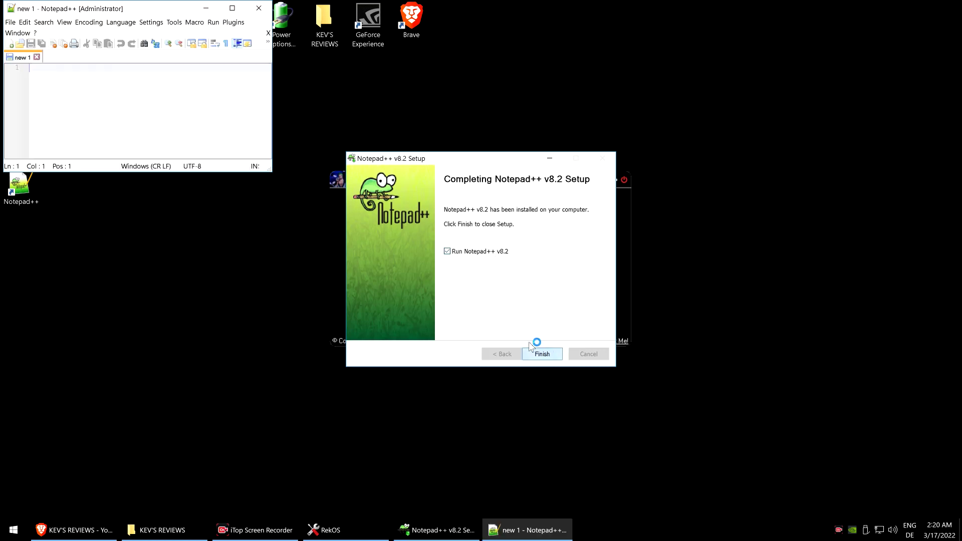
# Maximize Notepad++, browse its menus and check the version details in the About Notepad++ dialog.
pyautogui.click(232, 8)
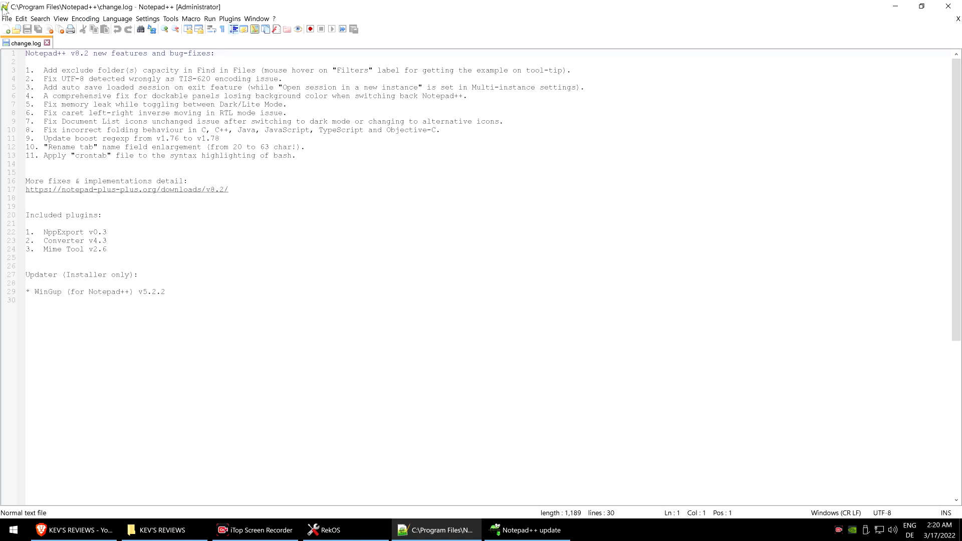
pyautogui.click(6, 19)
pyautogui.moveTo(81, 21)
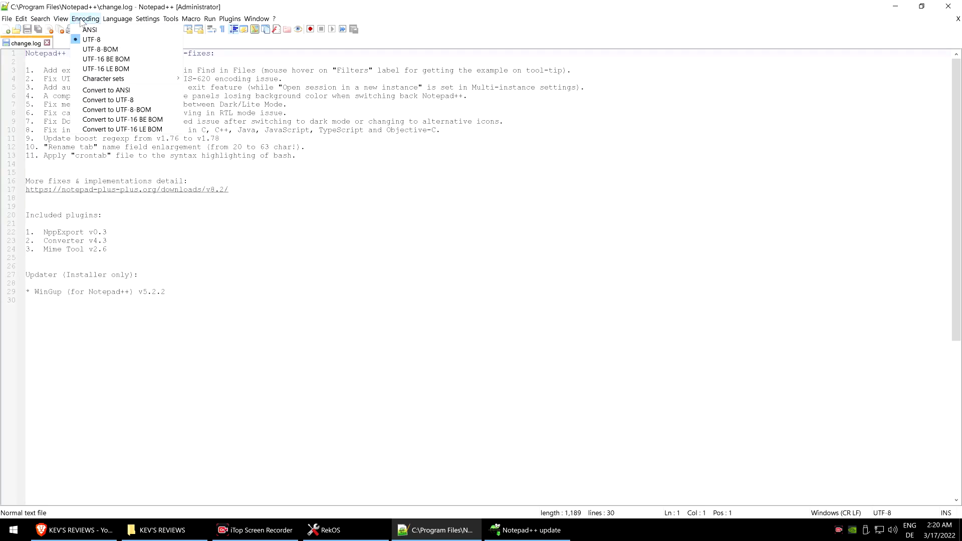
pyautogui.moveTo(234, 22)
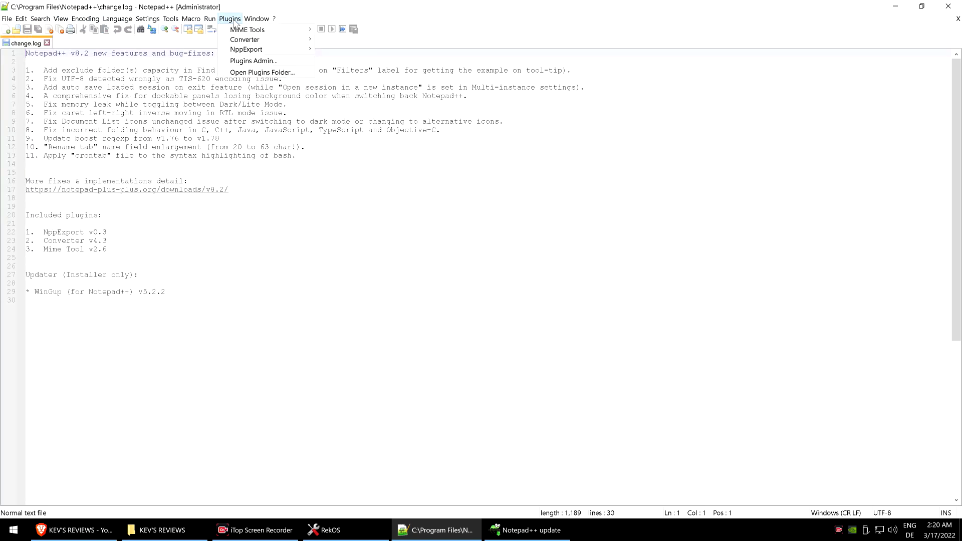
pyautogui.moveTo(274, 20)
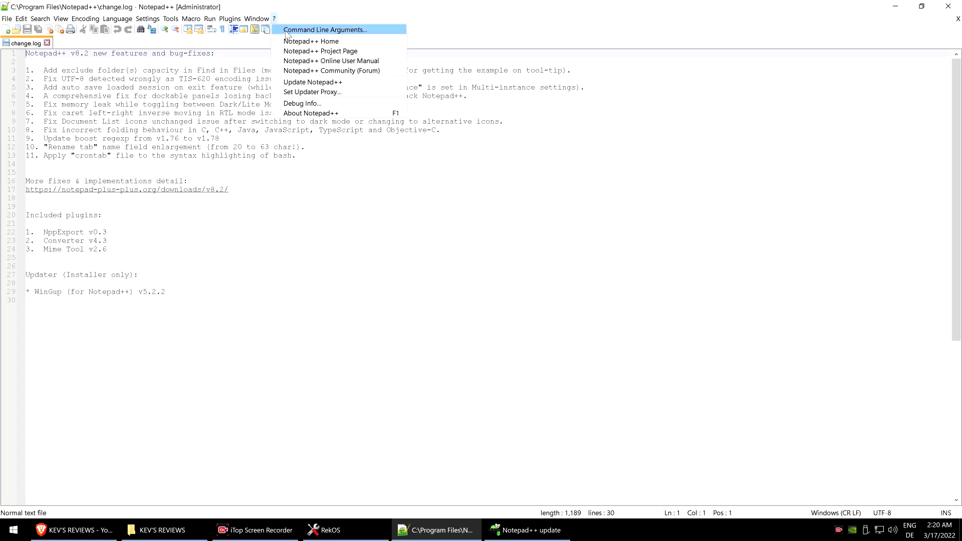
pyautogui.click(317, 114)
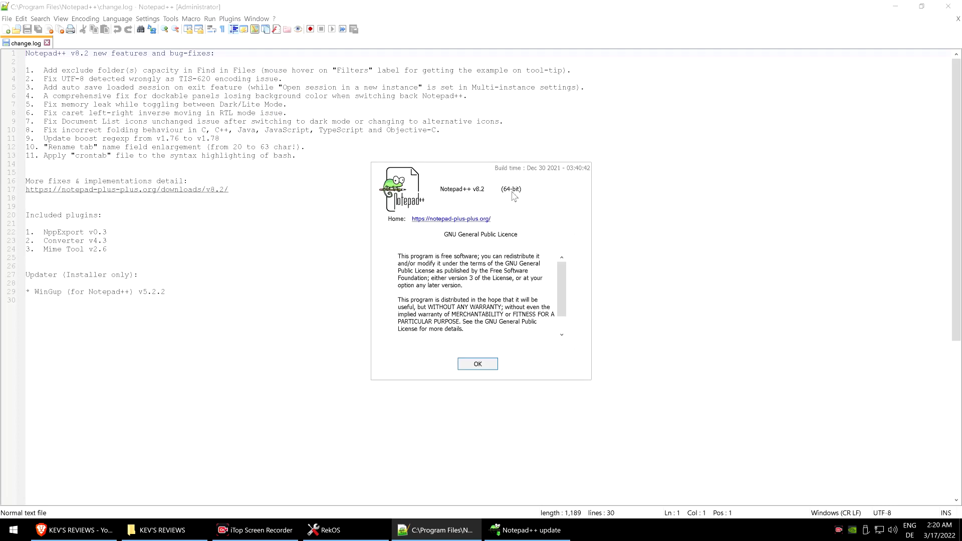
pyautogui.click(493, 364)
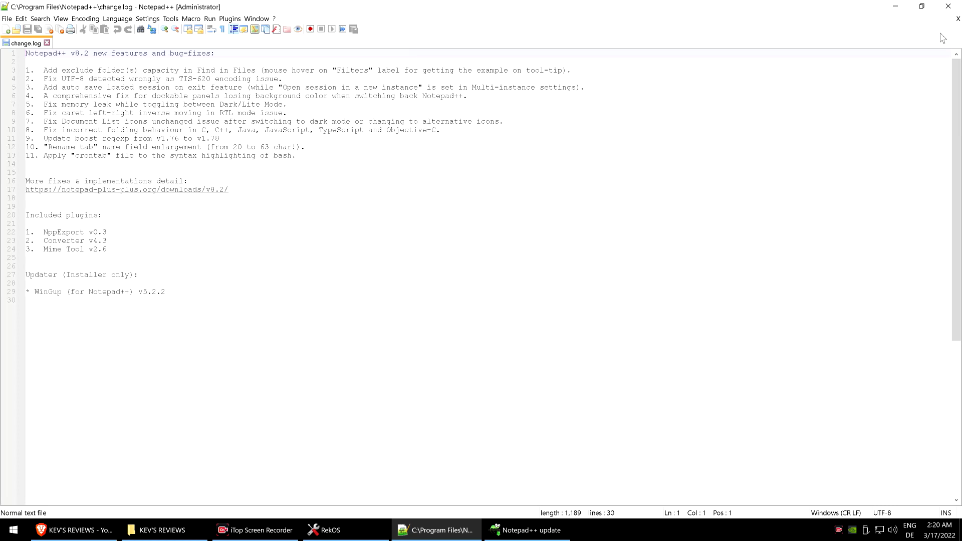
# Close Notepad++, decline the update package download and return to the RekOS 1709 App Utility.
pyautogui.click(948, 6)
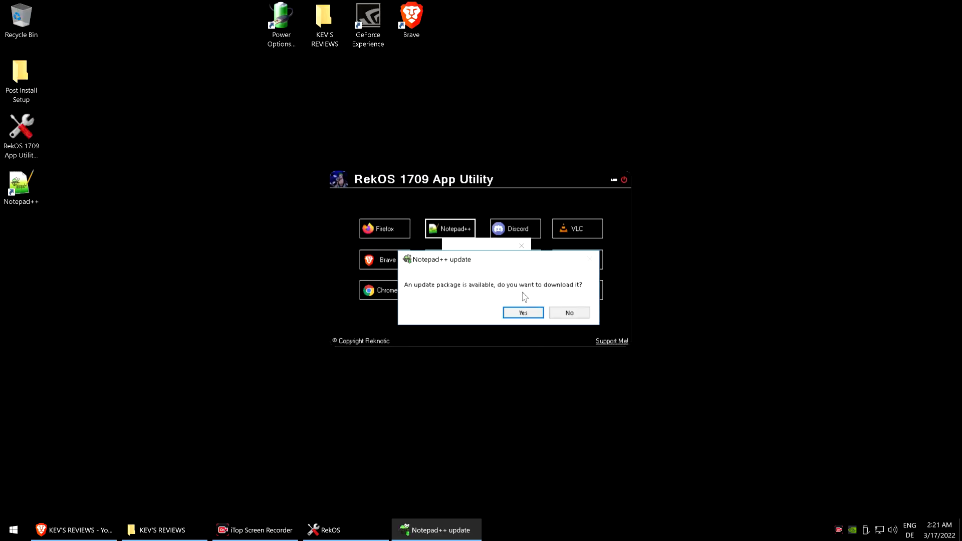
pyautogui.click(566, 313)
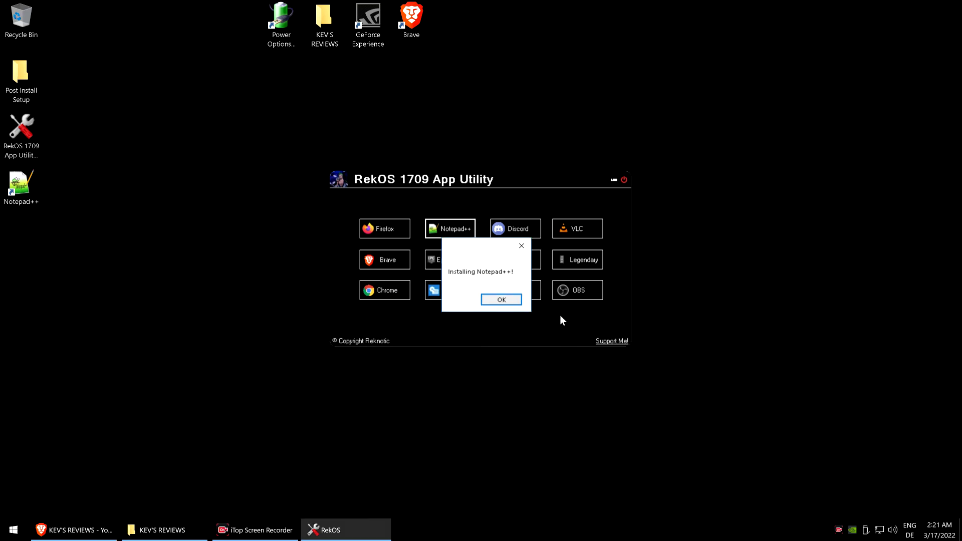
pyautogui.click(503, 301)
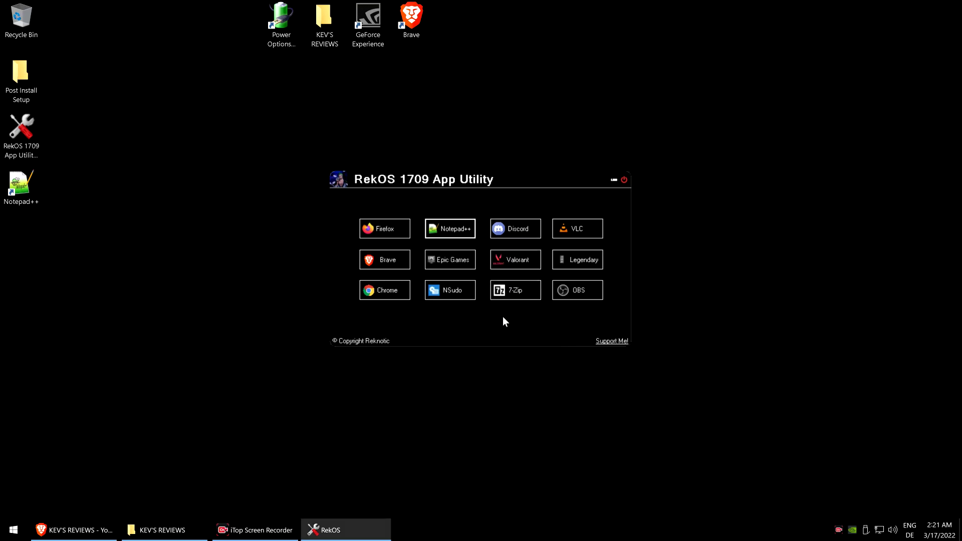
# Install Legendary from the RekOS 1709 App Utility and acknowledge the installation notice.
pyautogui.click(584, 268)
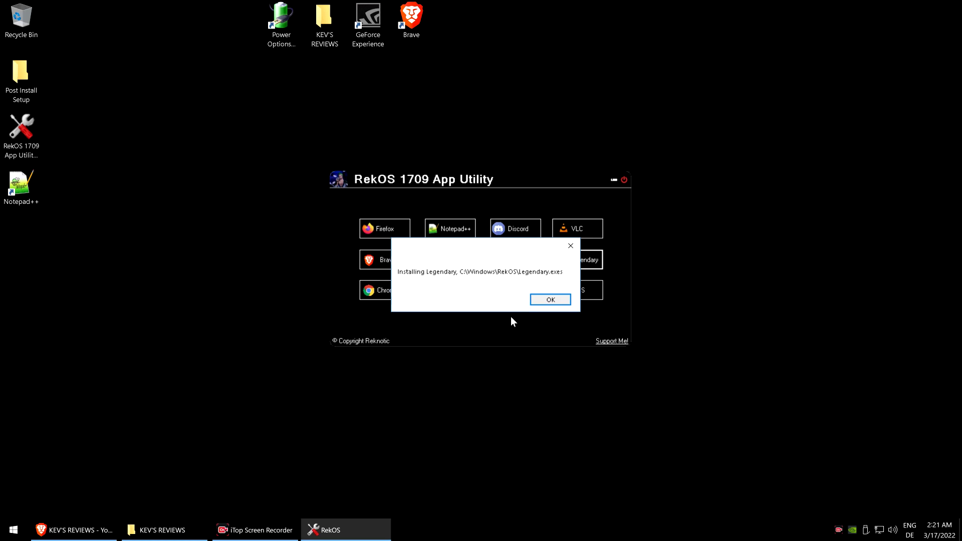
pyautogui.click(552, 300)
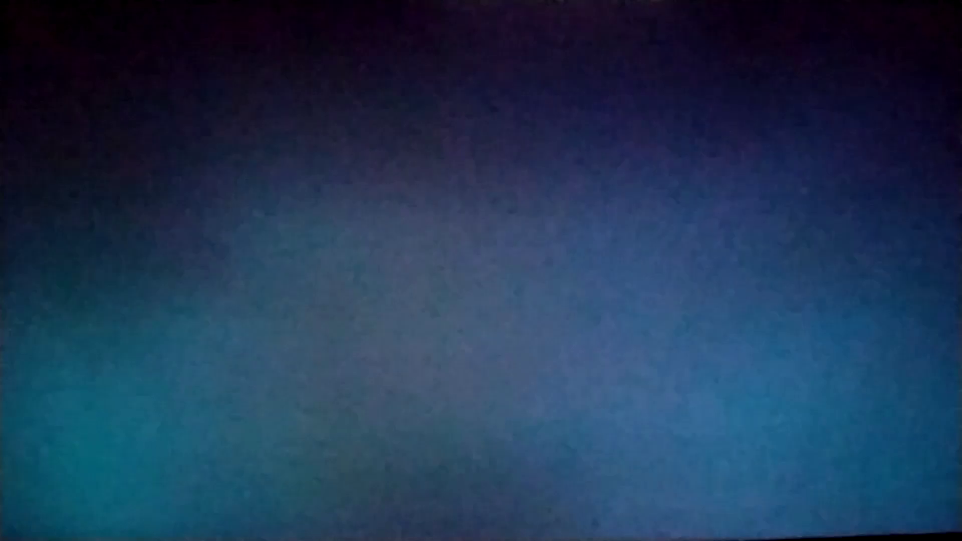